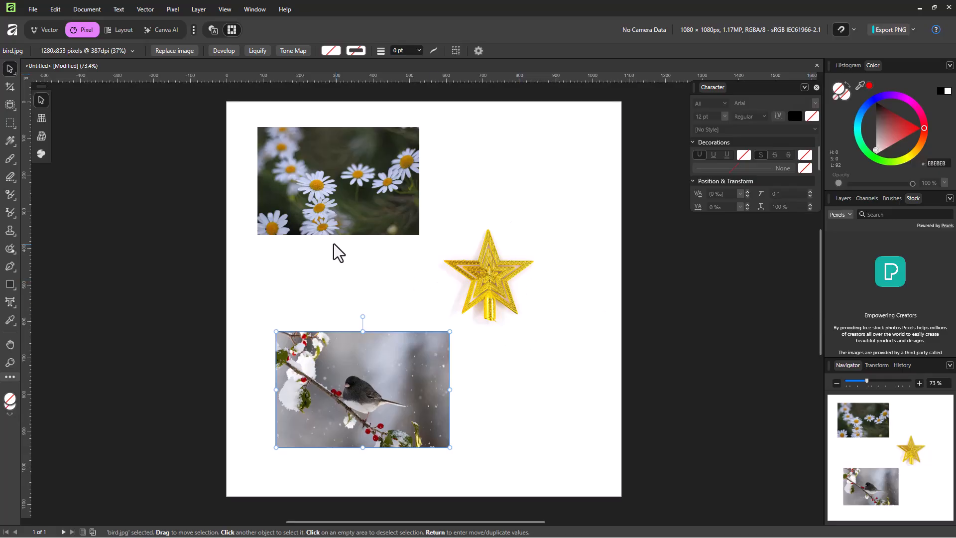
# Arrange the three images on the page: flowers at the upper left, bird below with left edges aligned, and star to their right.
pyautogui.moveTo(333, 223); pyautogui.dragTo(374, 227)
pyautogui.moveTo(486, 289); pyautogui.dragTo(516, 304)
pyautogui.moveTo(396, 367)
pyautogui.mouseDown()
pyautogui.moveTo(408, 342)
pyautogui.moveTo(407, 355)
pyautogui.mouseUp()
pyautogui.moveTo(395, 192); pyautogui.dragTo(374, 198)
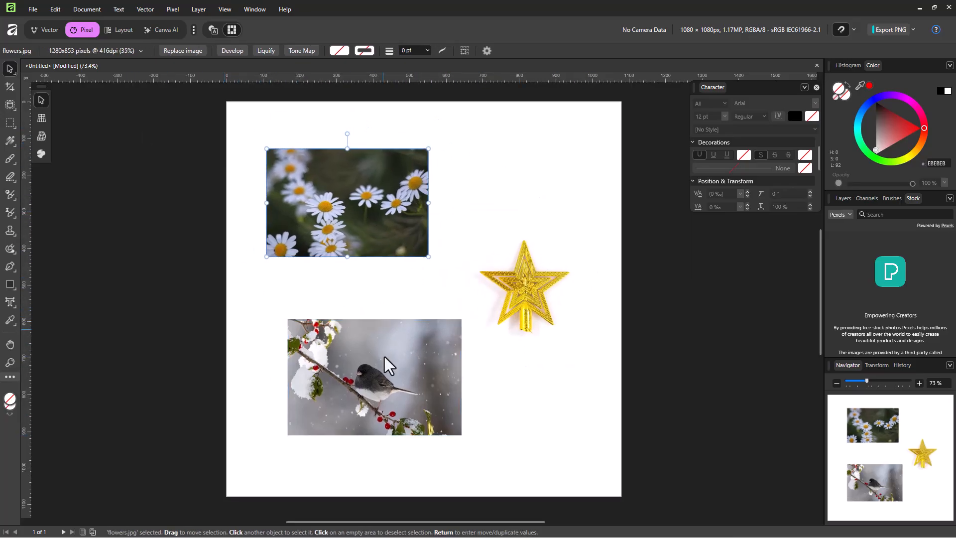
pyautogui.moveTo(405, 371); pyautogui.dragTo(385, 365)
pyautogui.moveTo(511, 299); pyautogui.dragTo(497, 301)
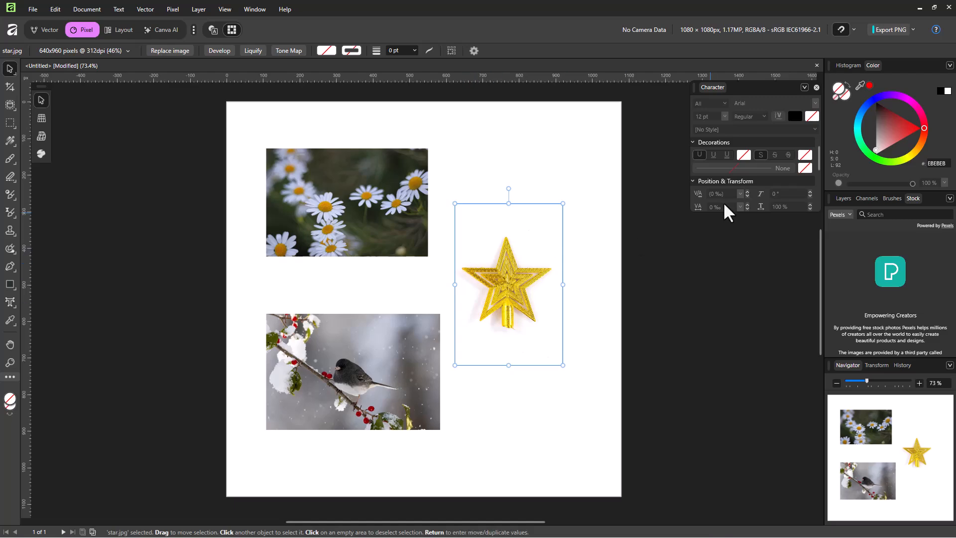
# Display the document's layer list and check the Layers entry among the General window options.
pyautogui.click(843, 198)
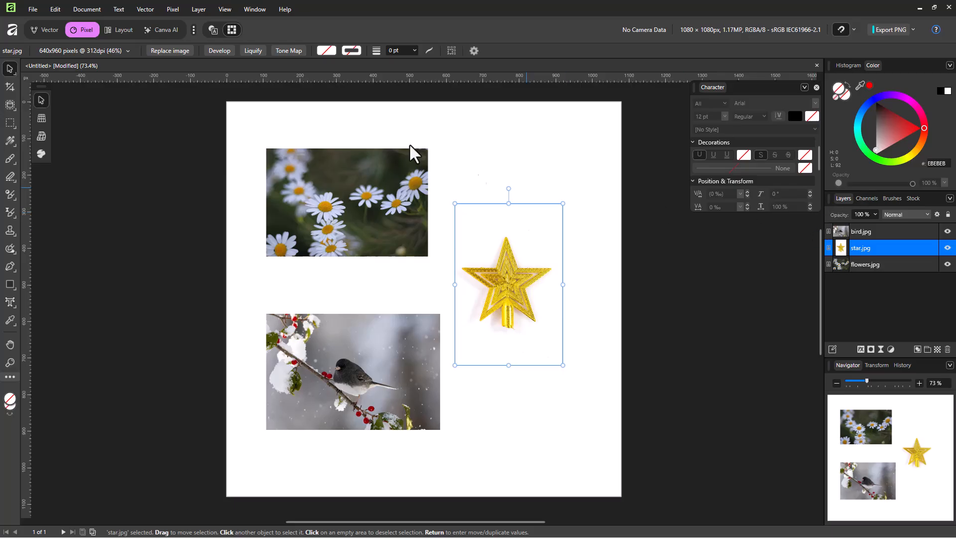
pyautogui.click(254, 10)
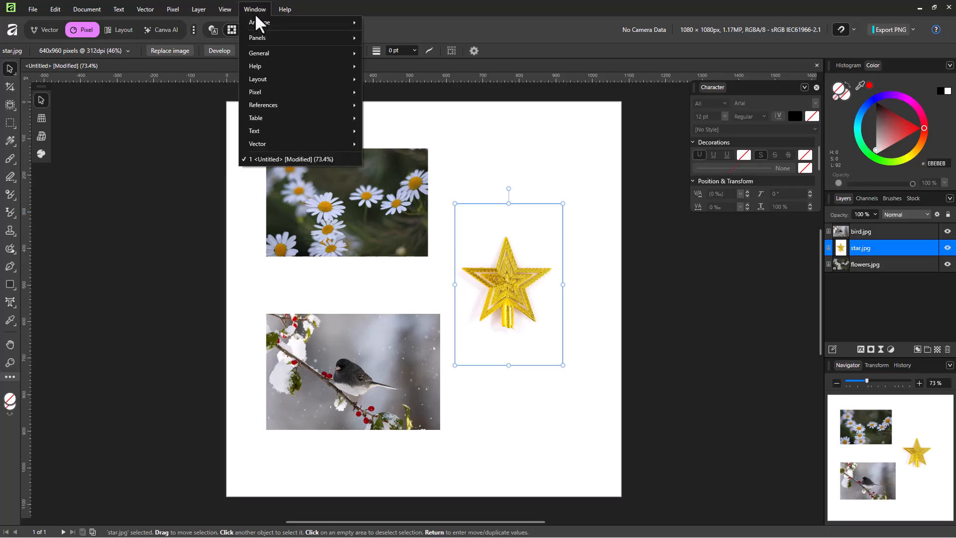
pyautogui.moveTo(258, 53)
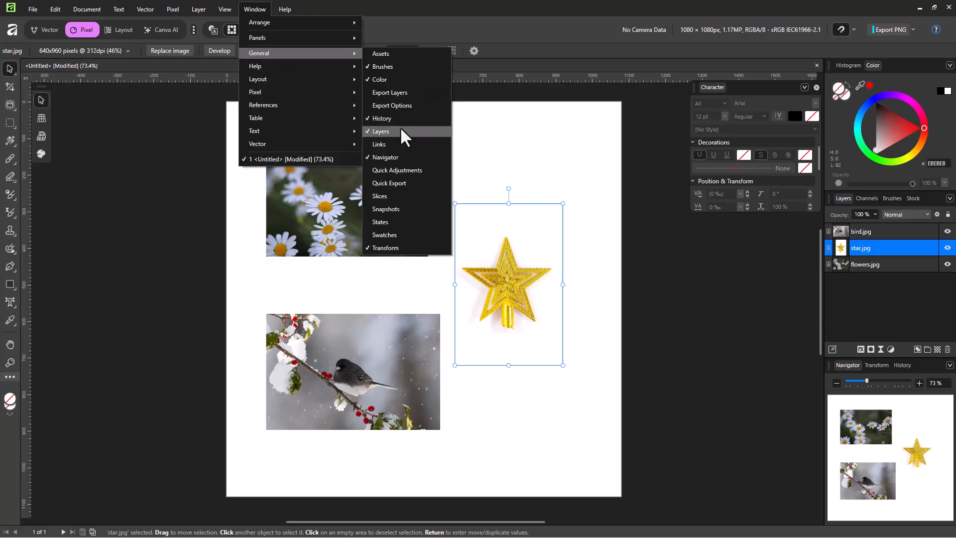
pyautogui.click(841, 285)
# Add an HSL adjustment above bird.jpg and set its hue shift to 50°.
pyautogui.click(864, 231)
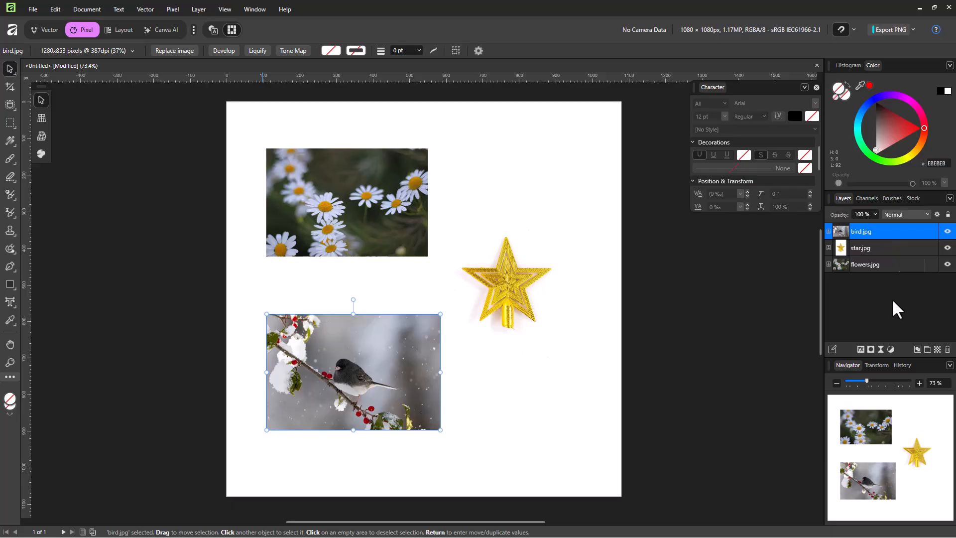
pyautogui.click(890, 348)
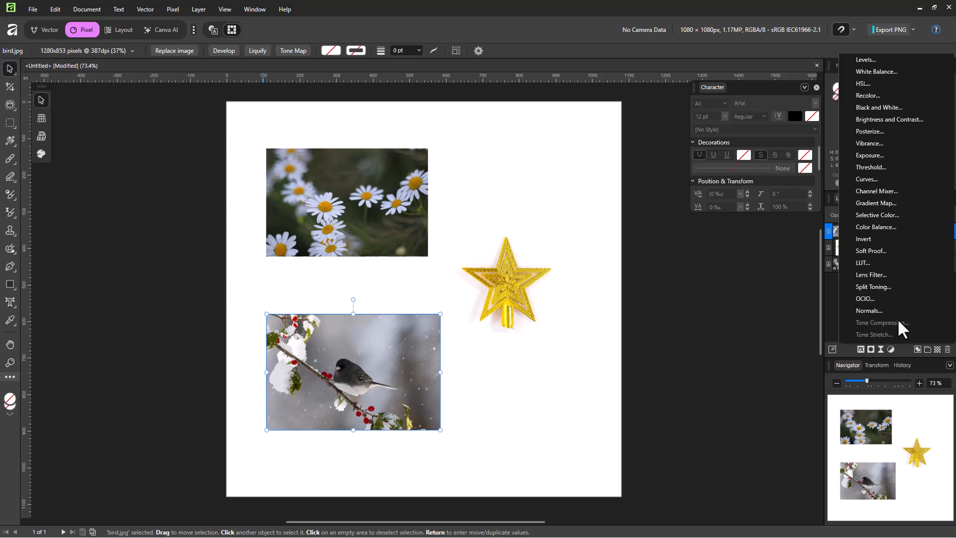
pyautogui.click(875, 83)
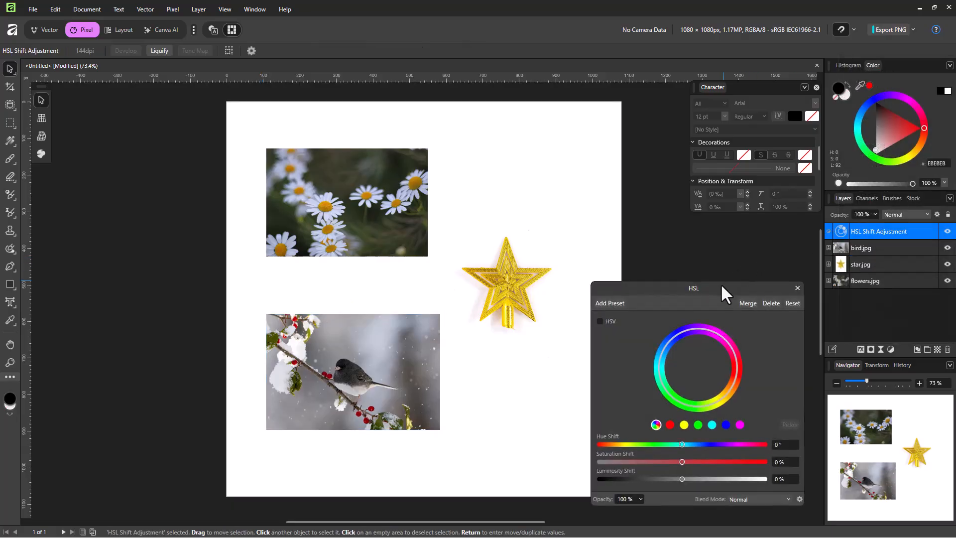
pyautogui.moveTo(721, 283); pyautogui.dragTo(665, 210)
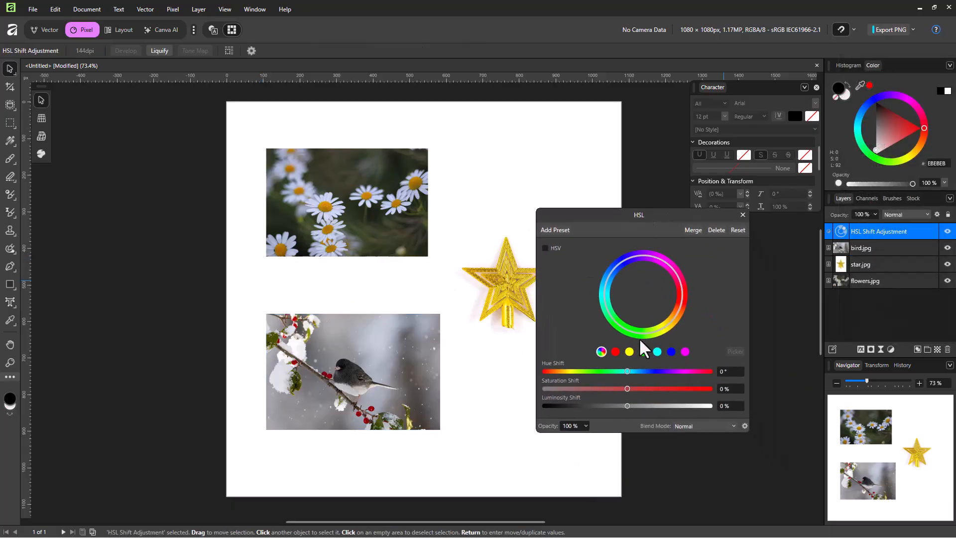
pyautogui.moveTo(627, 369); pyautogui.dragTo(650, 371)
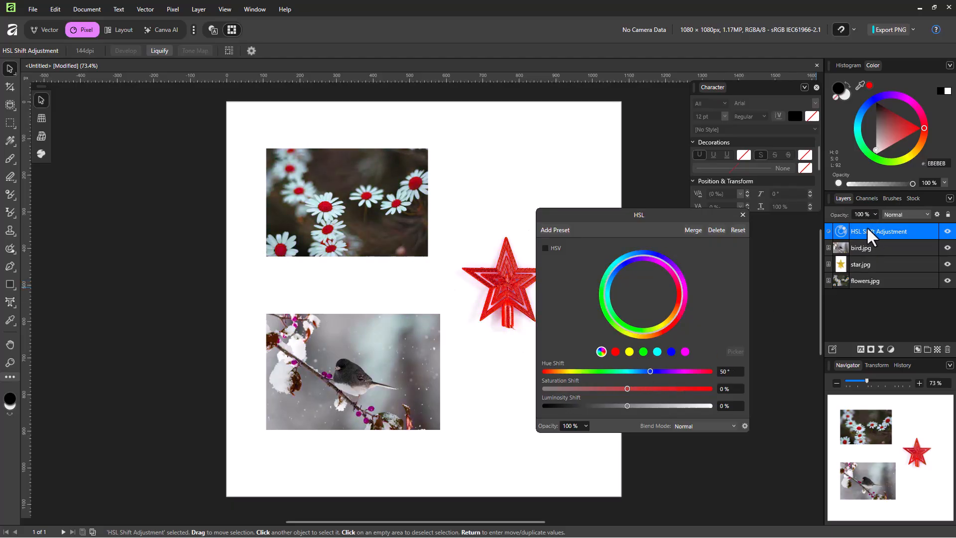
# Set the HSL adjustment's hue shift to 93.4°, saturation shift to 74% and luminosity shift to 11%.
pyautogui.moveTo(635, 219); pyautogui.dragTo(674, 202)
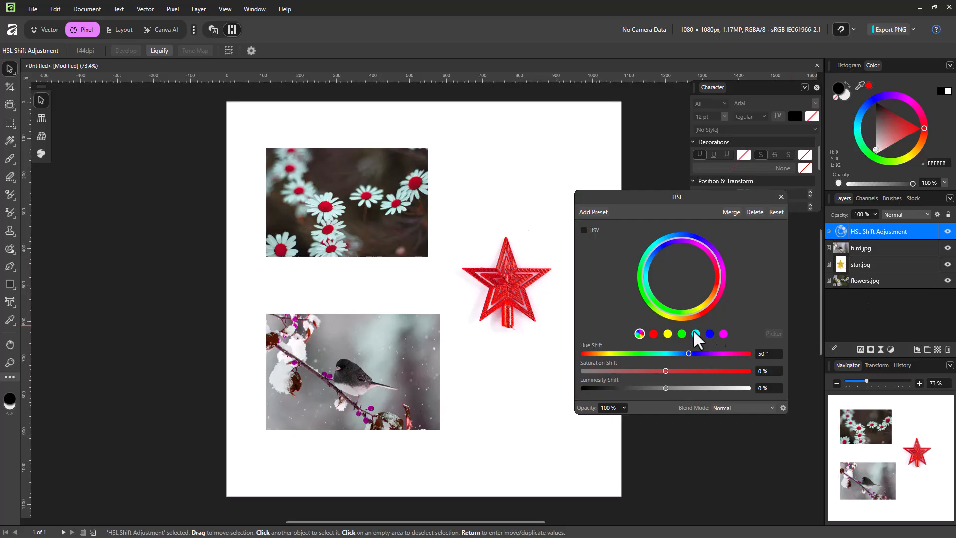
pyautogui.moveTo(685, 356); pyautogui.dragTo(727, 370)
pyautogui.moveTo(667, 387)
pyautogui.mouseDown()
pyautogui.moveTo(710, 387)
pyautogui.moveTo(675, 388)
pyautogui.mouseUp()
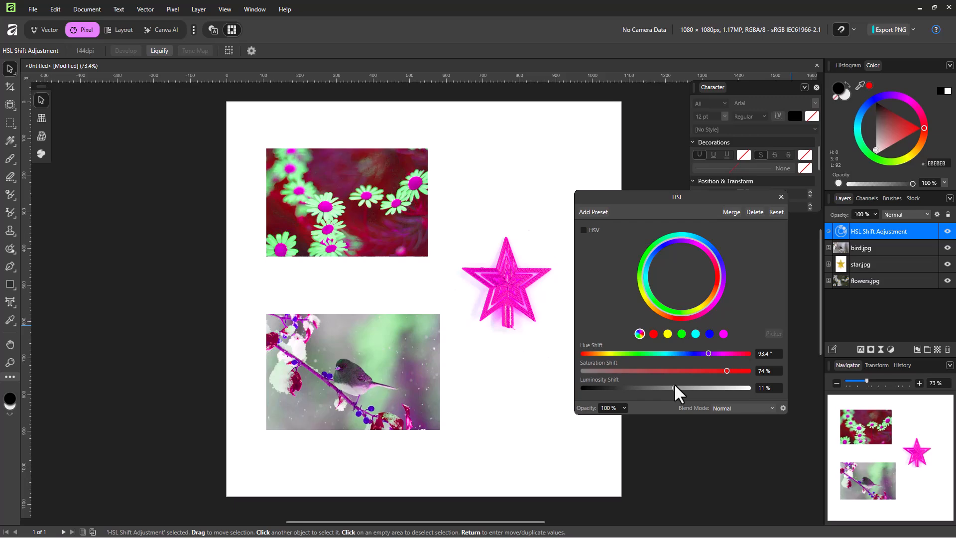
# Compare the HSL adjustment with HSV mode on and off, leave HSV off, and close the adjustment settings.
pyautogui.click(583, 229)
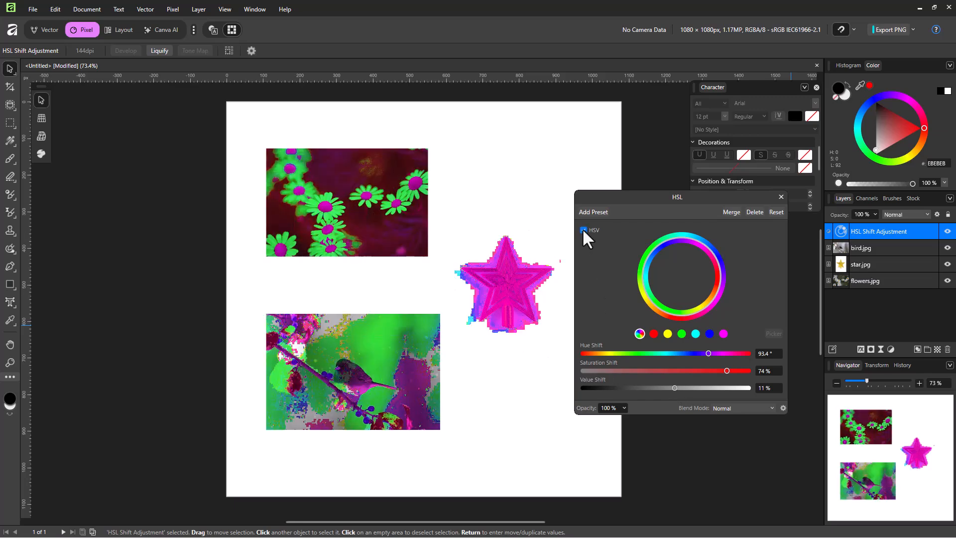
pyautogui.click(583, 229)
pyautogui.click(582, 229)
pyautogui.click(583, 229)
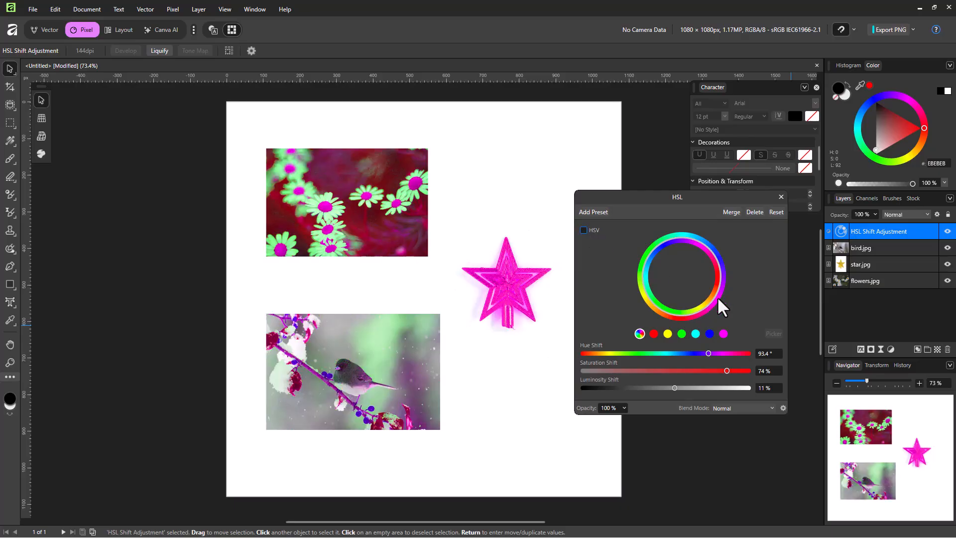
pyautogui.click(781, 197)
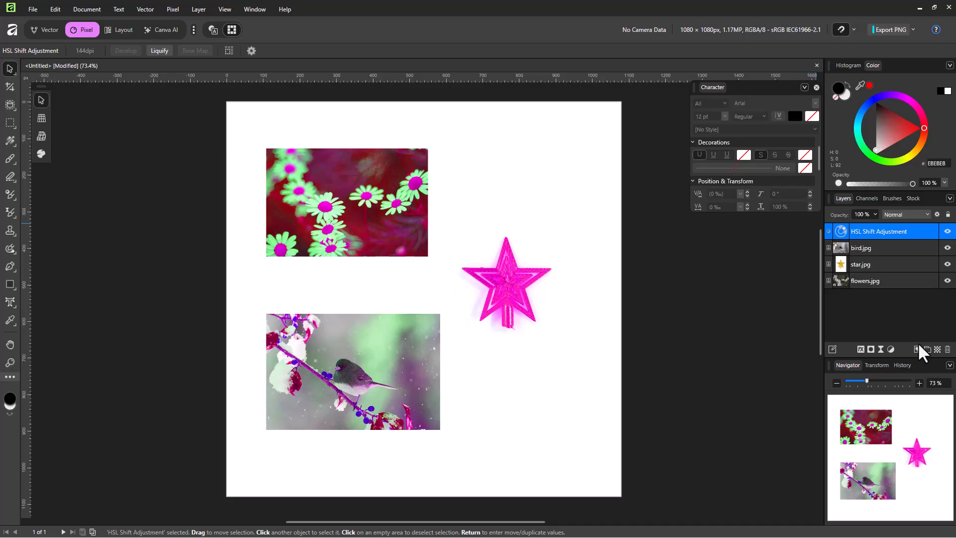
# Add a Black & White adjustment on top of the layer stack with red at -95%.
pyautogui.click(891, 349)
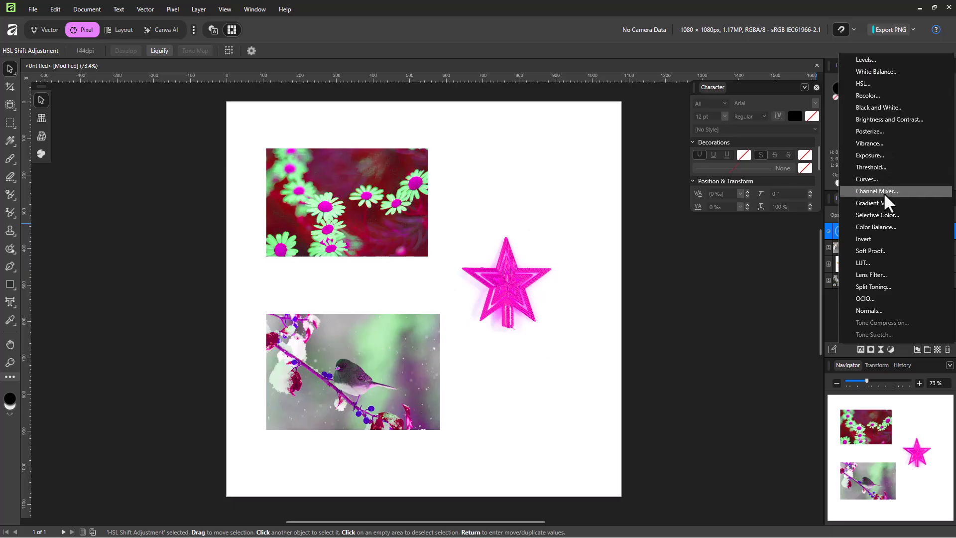
pyautogui.click(894, 106)
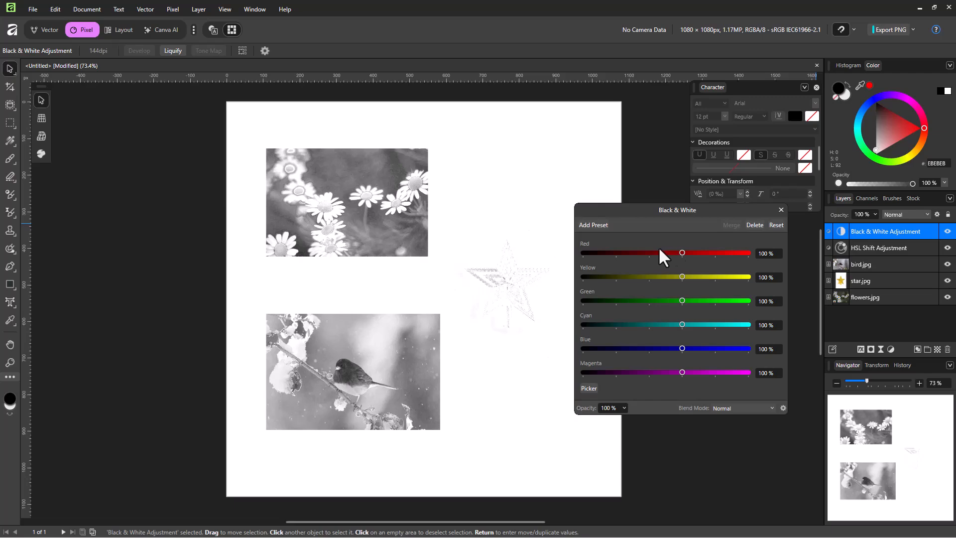
pyautogui.moveTo(683, 252); pyautogui.dragTo(619, 253)
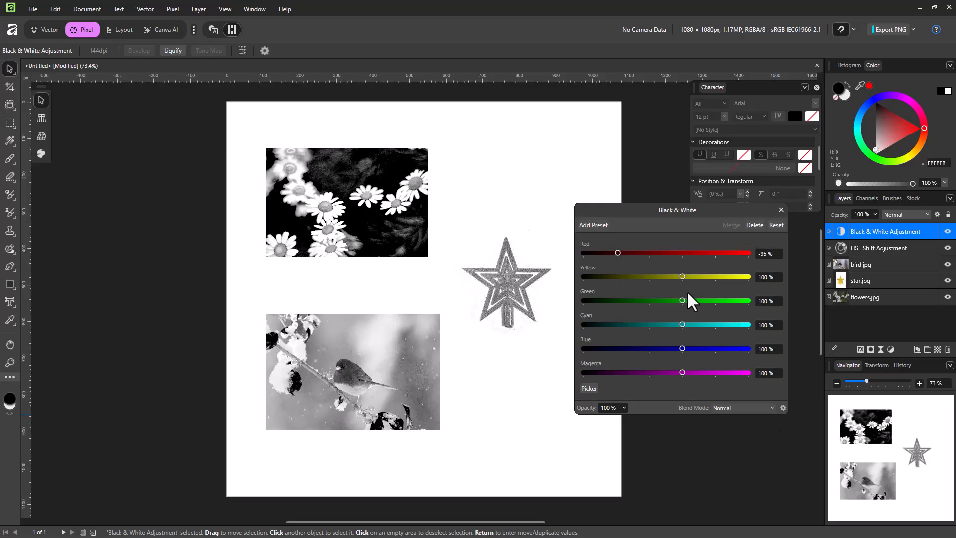
pyautogui.click(780, 211)
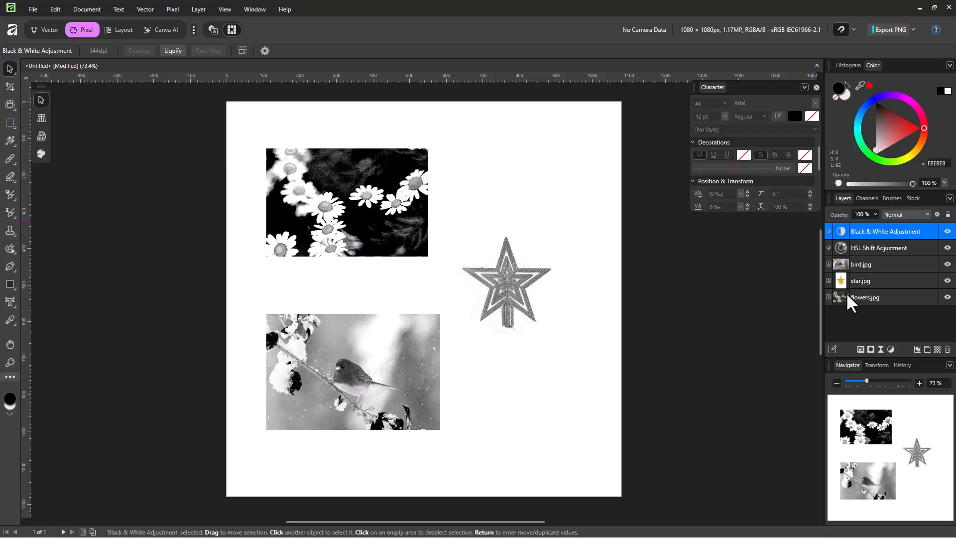
# Try the Black & White adjustment directly above flowers.jpg, and delete it.
pyautogui.moveTo(873, 231); pyautogui.dragTo(868, 287)
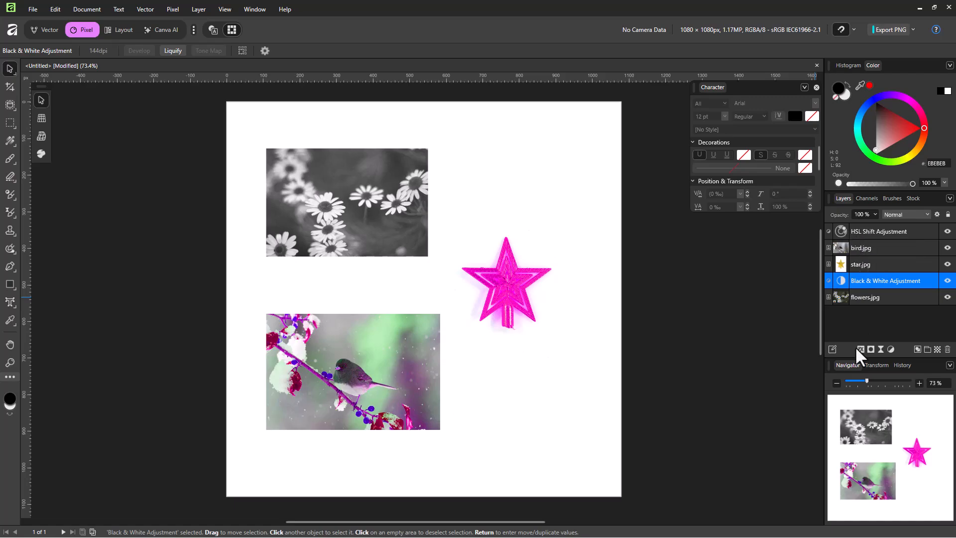
pyautogui.click(862, 310)
pyautogui.click(857, 275)
pyautogui.click(948, 349)
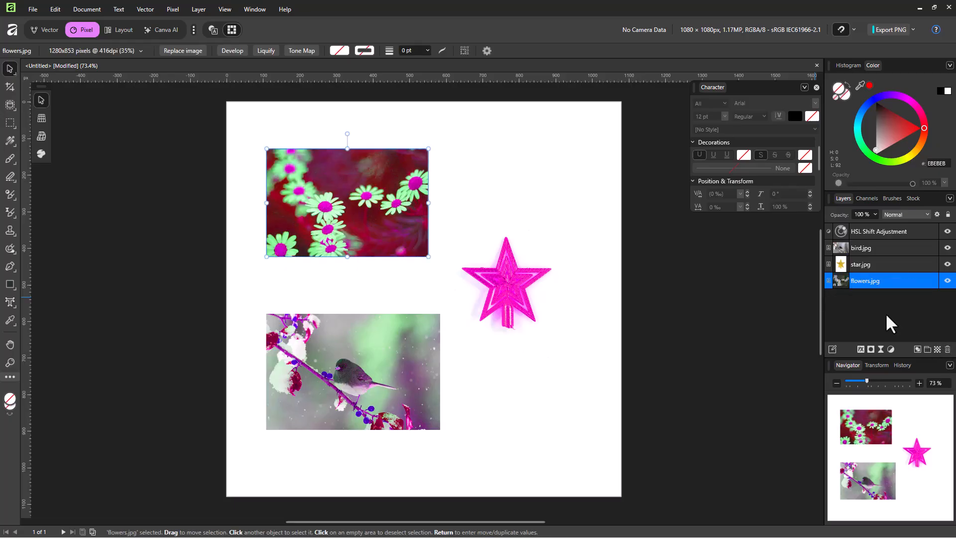
# Nest the HSL Shift adjustment inside star.jpg so it affects only the star, and expand that layer.
pyautogui.click(859, 230)
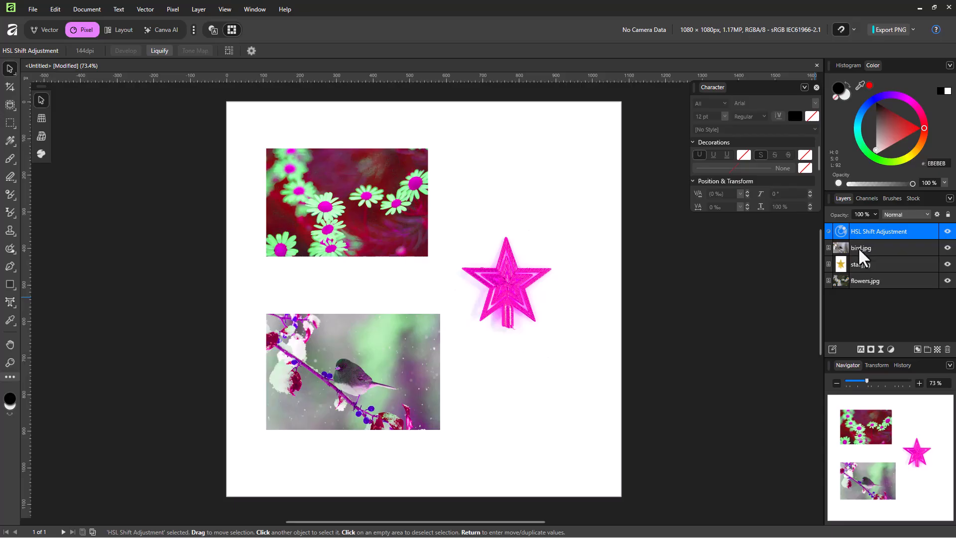
pyautogui.moveTo(861, 229)
pyautogui.mouseDown()
pyautogui.moveTo(853, 255)
pyautogui.moveTo(862, 277)
pyautogui.moveTo(862, 228)
pyautogui.mouseUp()
pyautogui.moveTo(867, 231); pyautogui.dragTo(856, 262)
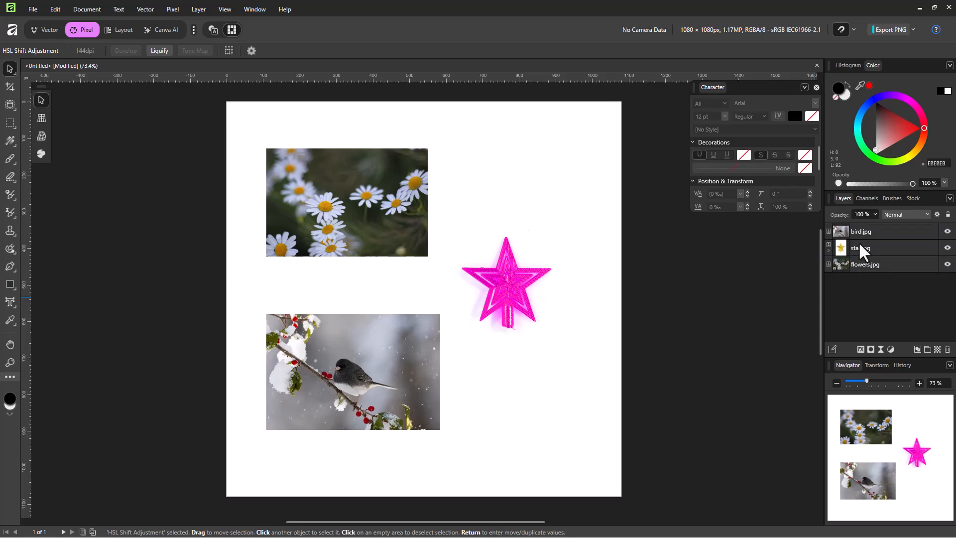
pyautogui.click(829, 249)
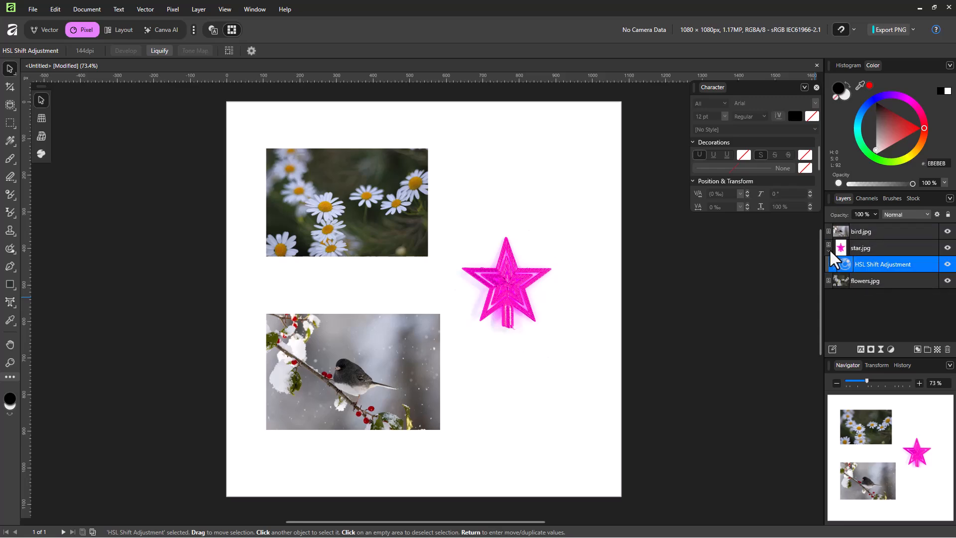
pyautogui.click(881, 249)
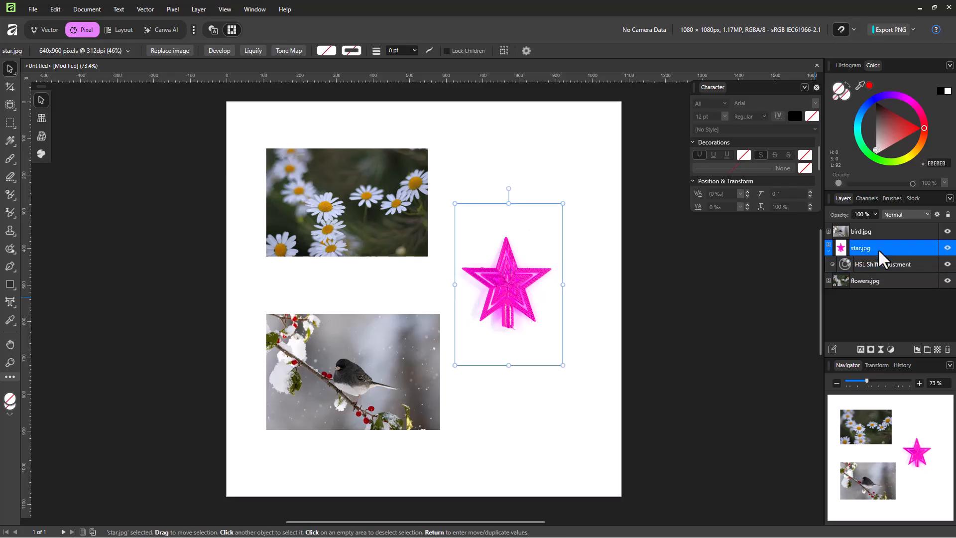
# Reopen the star's nested HSL adjustment and set its hue shift to -51°.
pyautogui.click(857, 268)
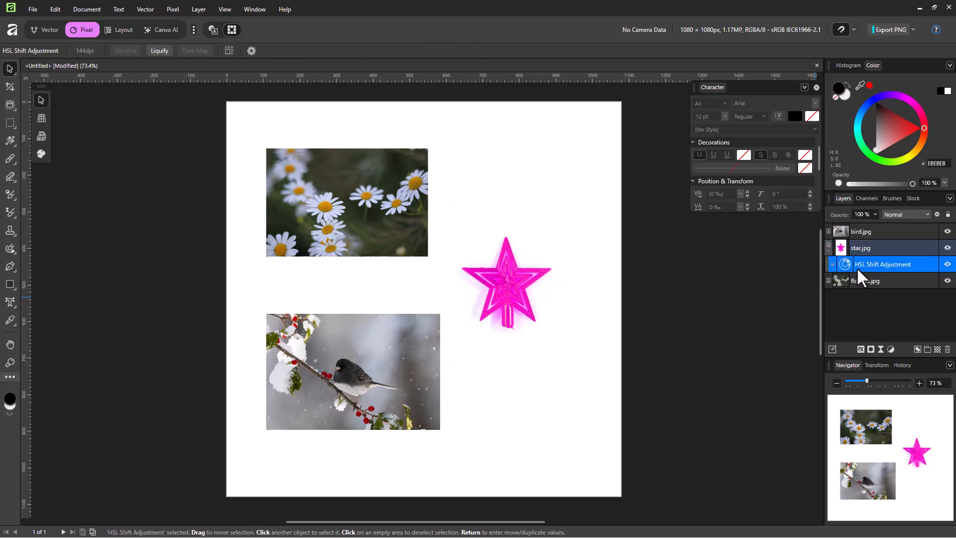
pyautogui.click(847, 261)
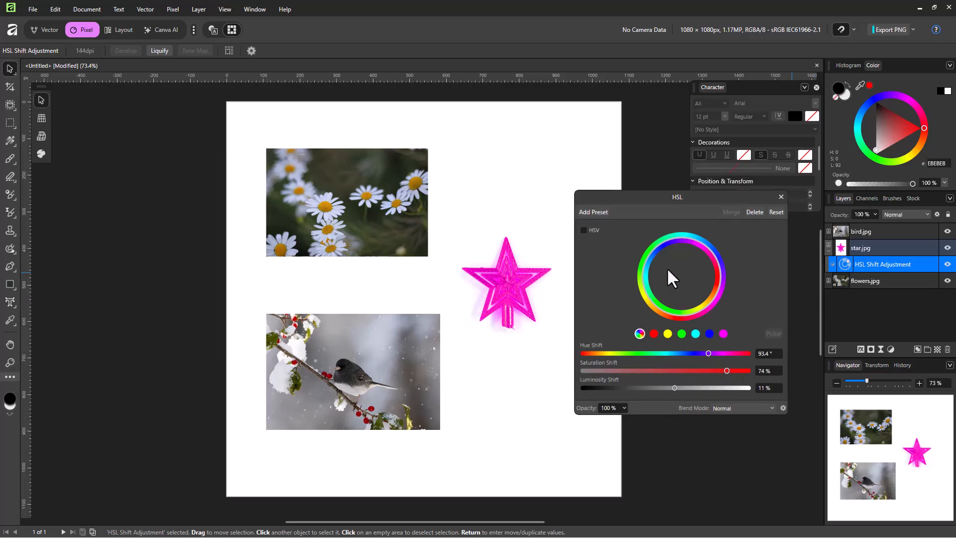
pyautogui.moveTo(690, 353); pyautogui.dragTo(644, 353)
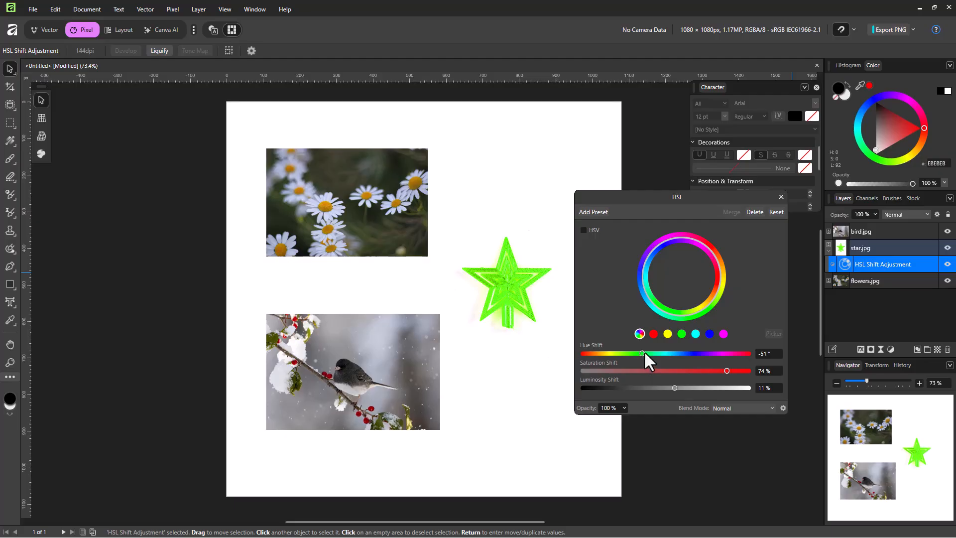
pyautogui.click(779, 196)
# Add a Recolor adjustment above bird.jpg with a hue of 62.9°.
pyautogui.click(871, 231)
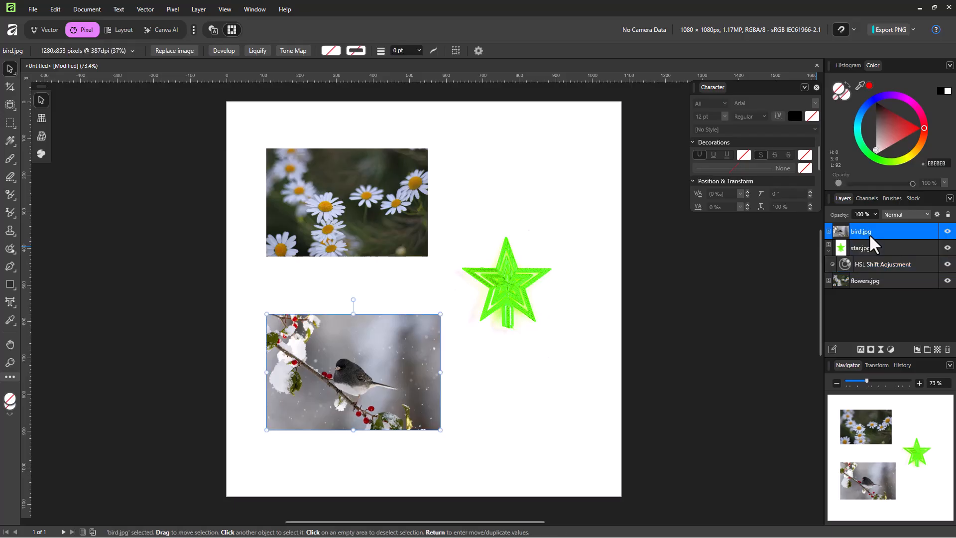
pyautogui.click(891, 349)
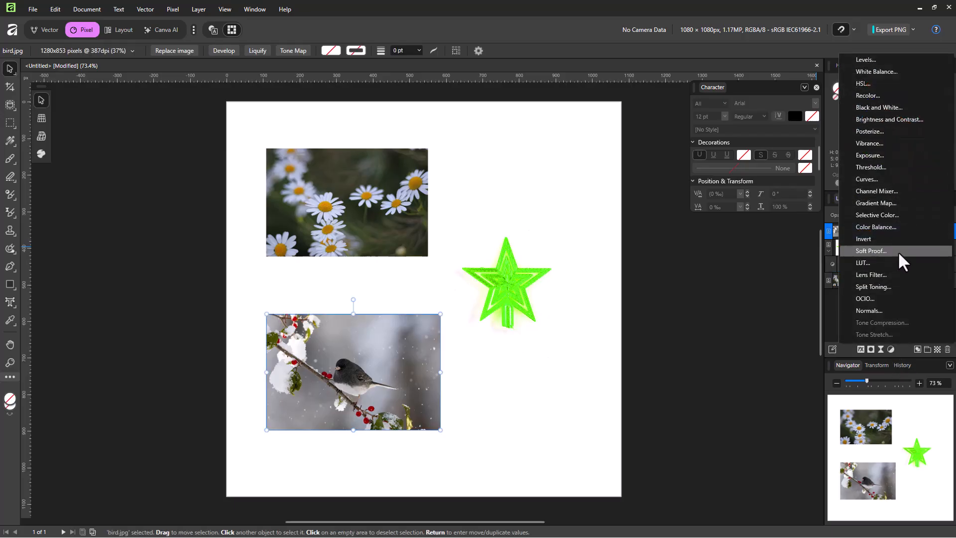
pyautogui.click(868, 95)
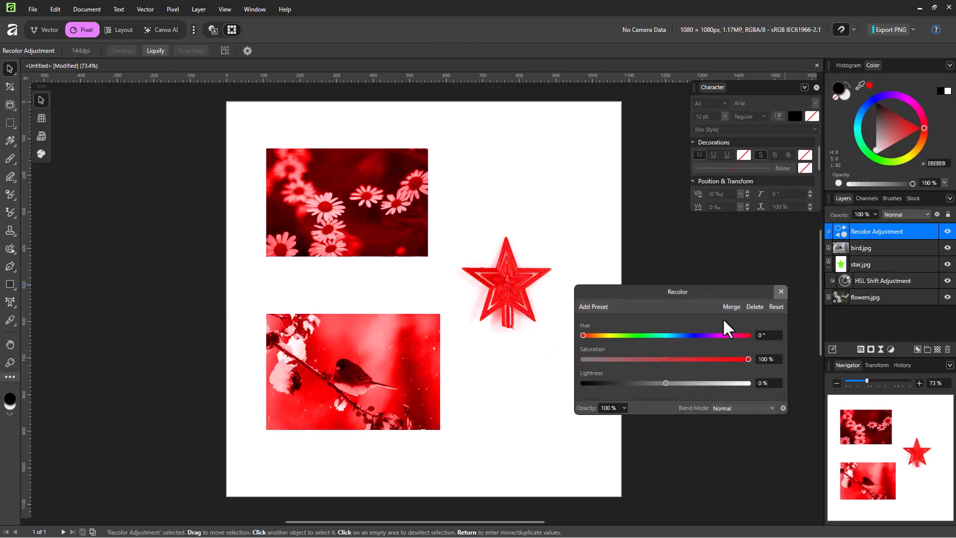
pyautogui.moveTo(599, 337)
pyautogui.mouseDown()
pyautogui.moveTo(626, 334)
pyautogui.moveTo(612, 335)
pyautogui.mouseUp()
pyautogui.click(781, 291)
# Nest the Recolor adjustment inside bird.jpg so it affects only the bird, and expand that layer.
pyautogui.moveTo(860, 231); pyautogui.dragTo(859, 249)
pyautogui.click(845, 229)
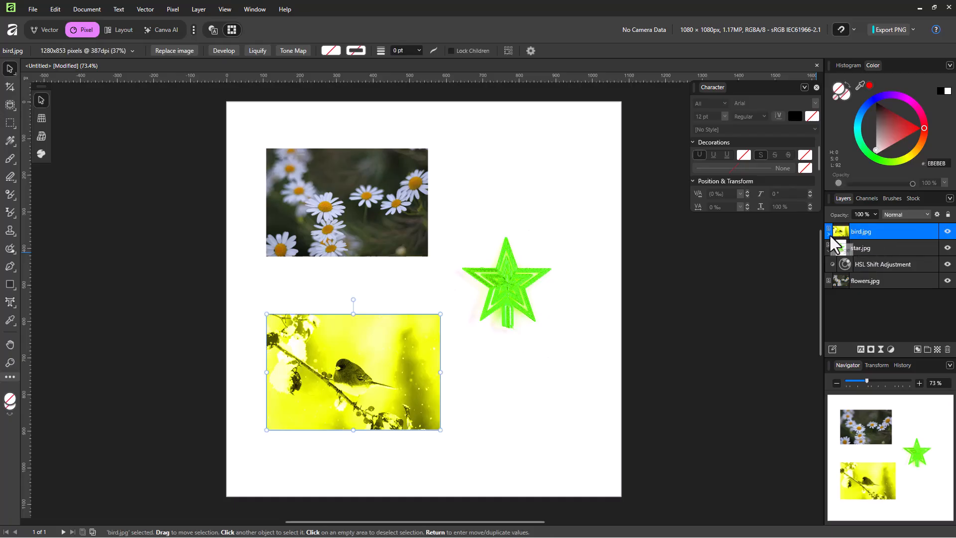
pyautogui.click(829, 235)
# Reopen the bird's nested Recolor adjustment and set its hue to 263.5°.
pyautogui.click(856, 247)
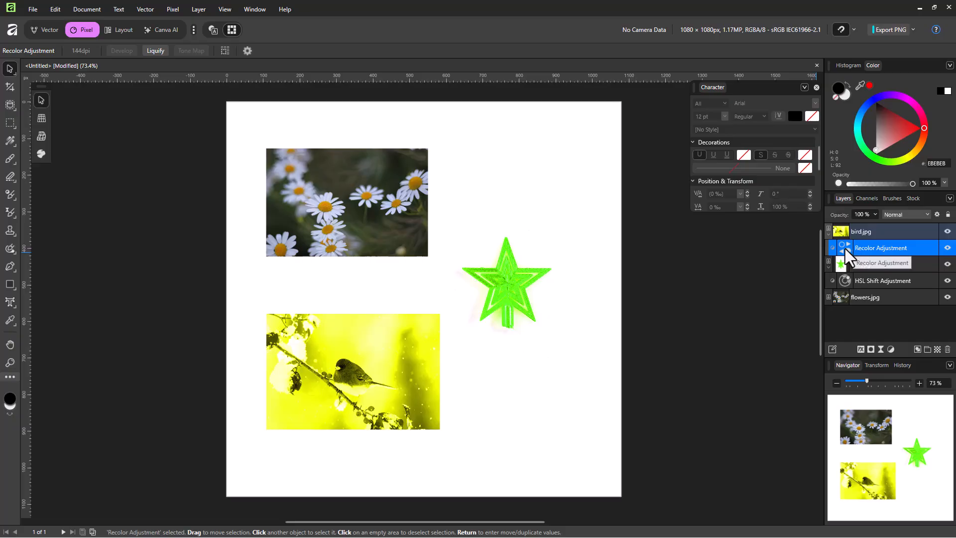
pyautogui.doubleClick(844, 248)
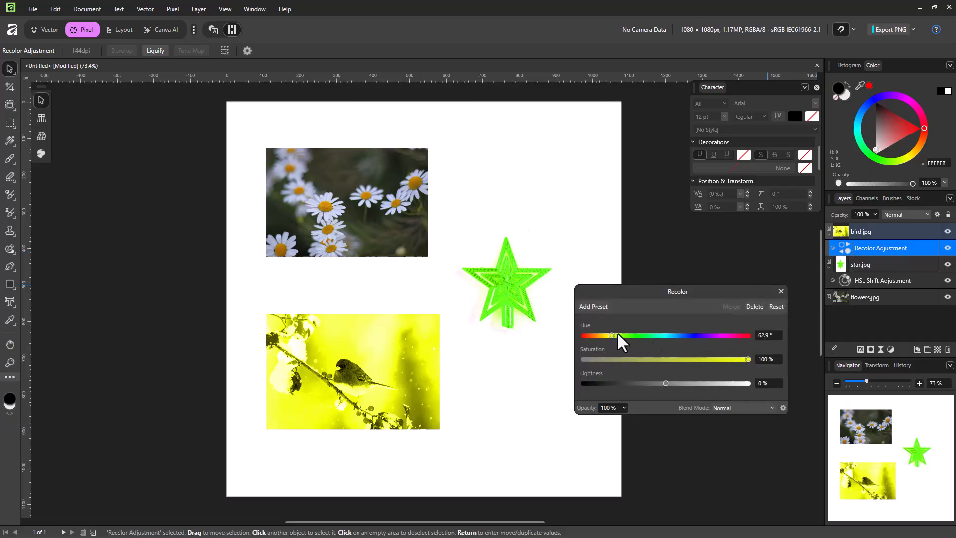
pyautogui.moveTo(677, 335); pyautogui.dragTo(704, 336)
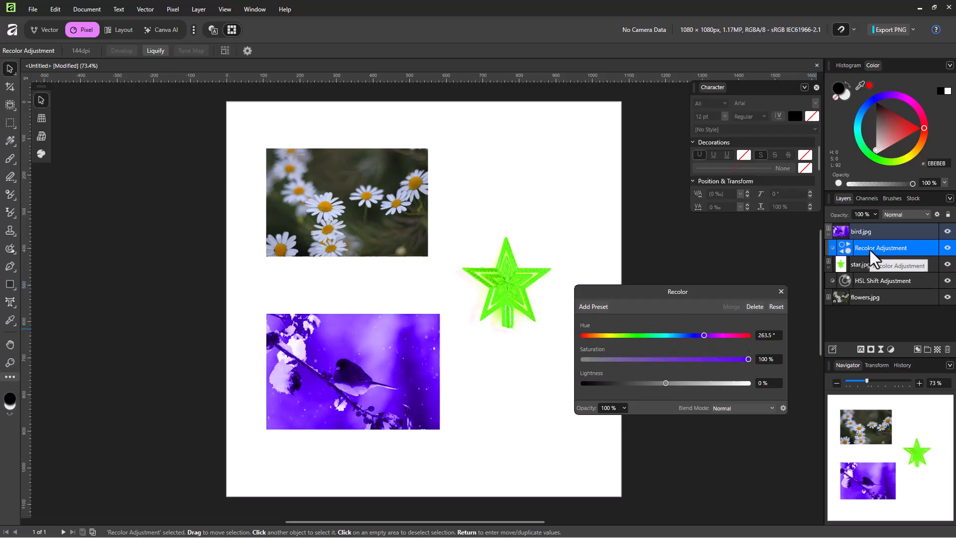
pyautogui.click(781, 291)
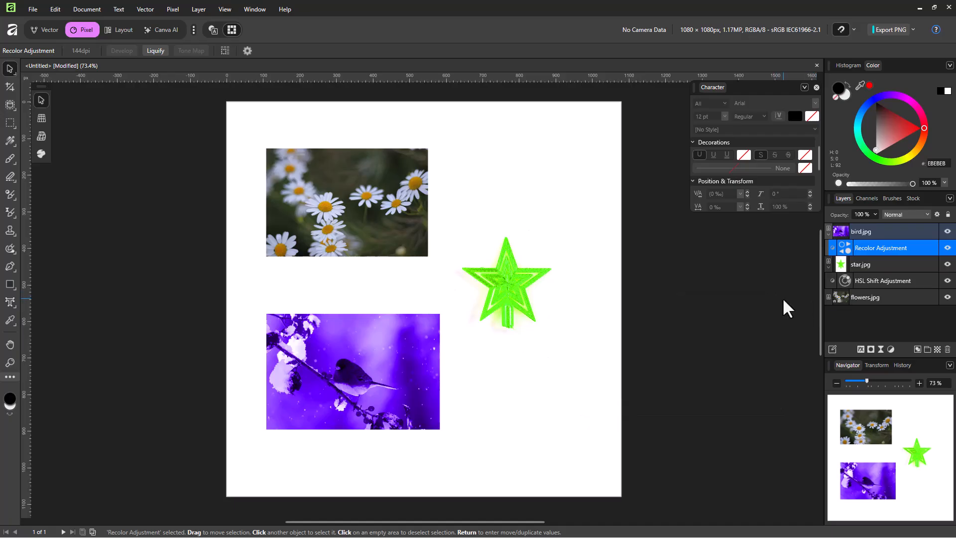